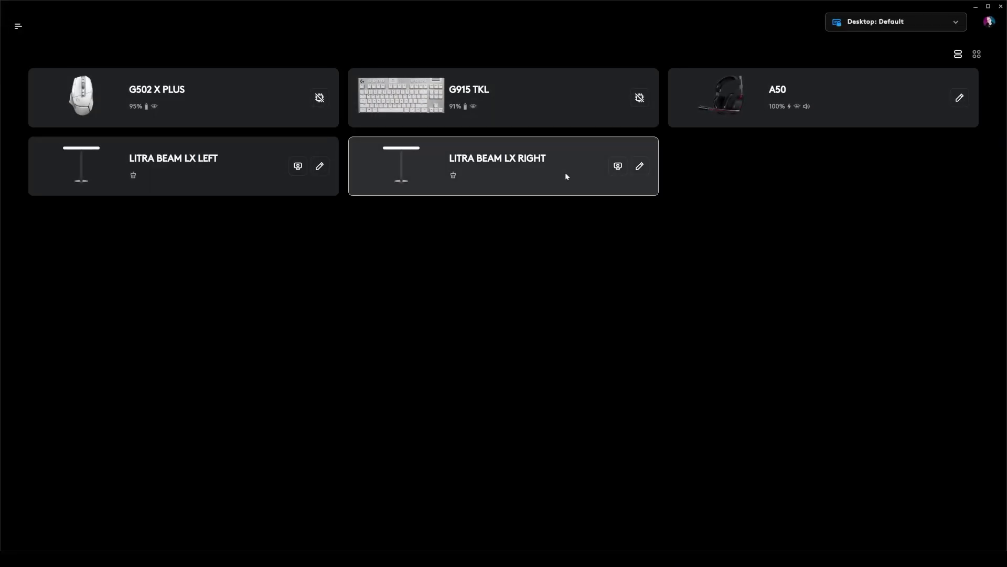
Show the connected devices as large tiles.
{"action": "left_click", "coordinate": [976, 55]}
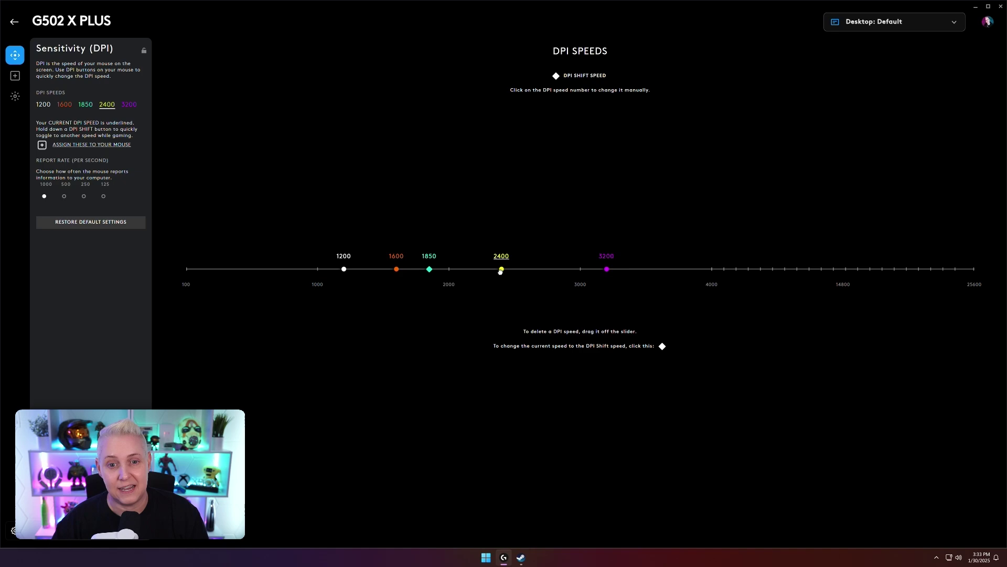
Drag the yellow fourth DPI marker left so it reads 2200 instead of 2400.
{"action": "left_click_drag", "start_coordinate": [500, 271], "coordinate": [477, 278]}
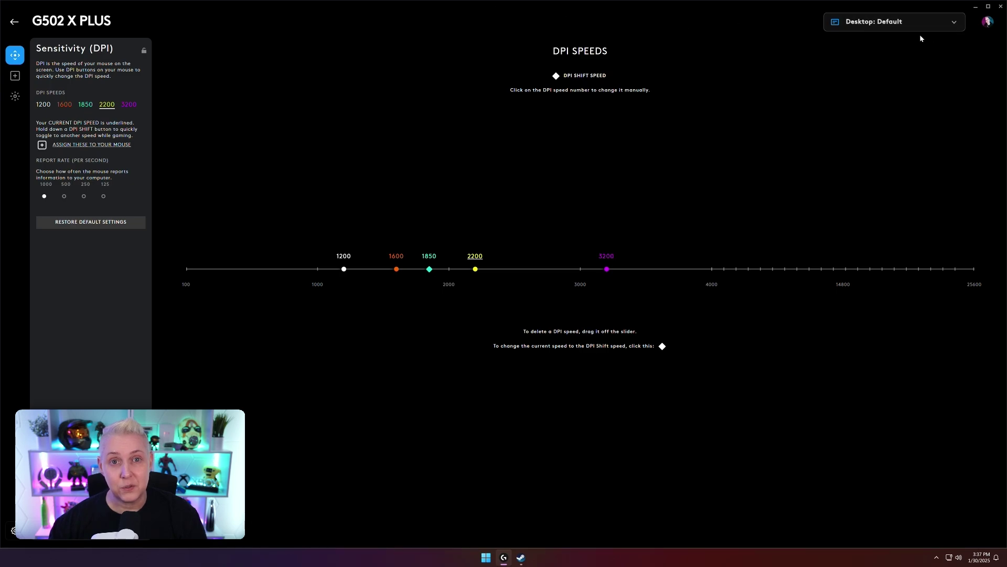
Reach games and applications profile management and rescan for installed games, detecting Left 4 Dead 2.
{"action": "left_click", "coordinate": [894, 28]}
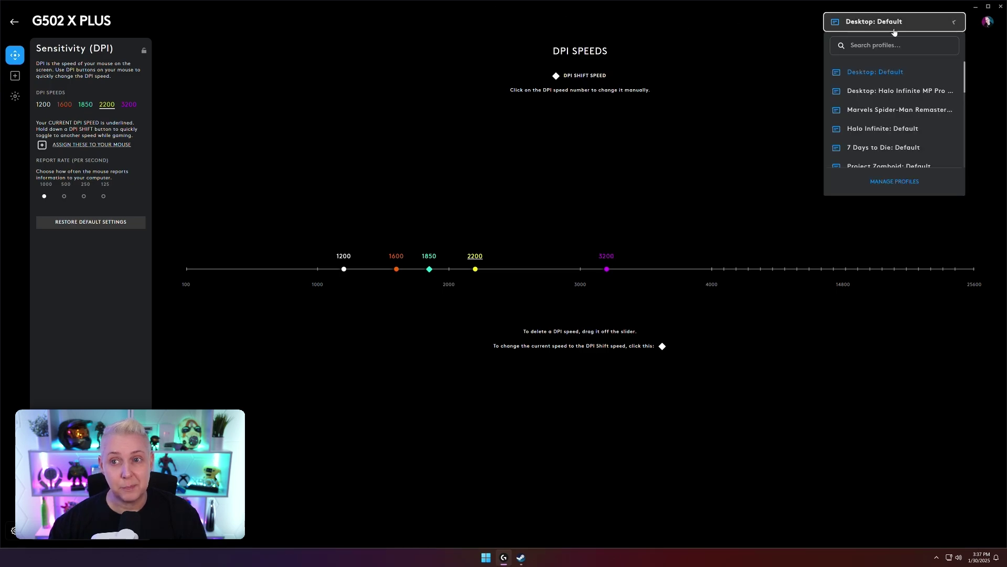
{"action": "left_click", "coordinate": [896, 182]}
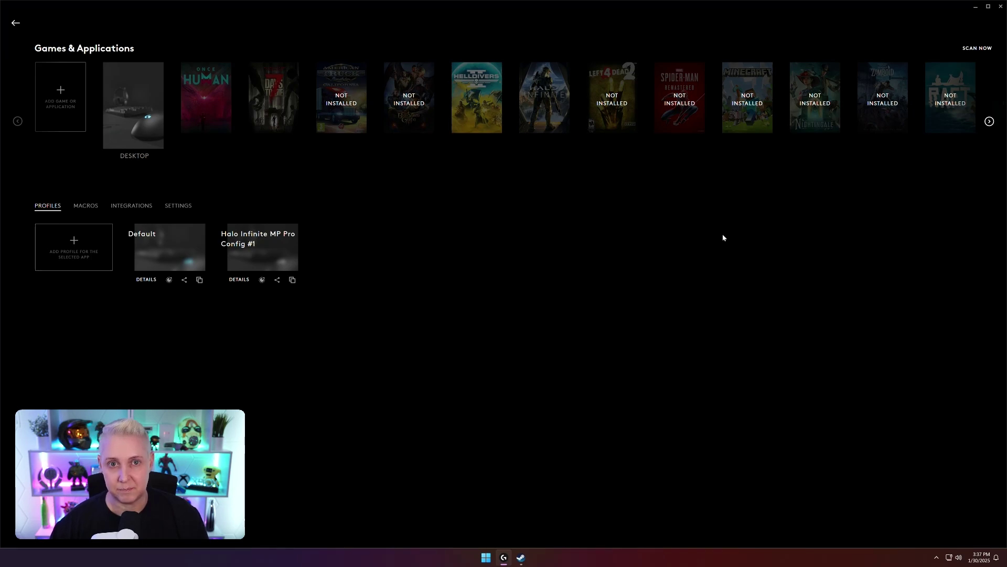
{"action": "left_click", "coordinate": [974, 50]}
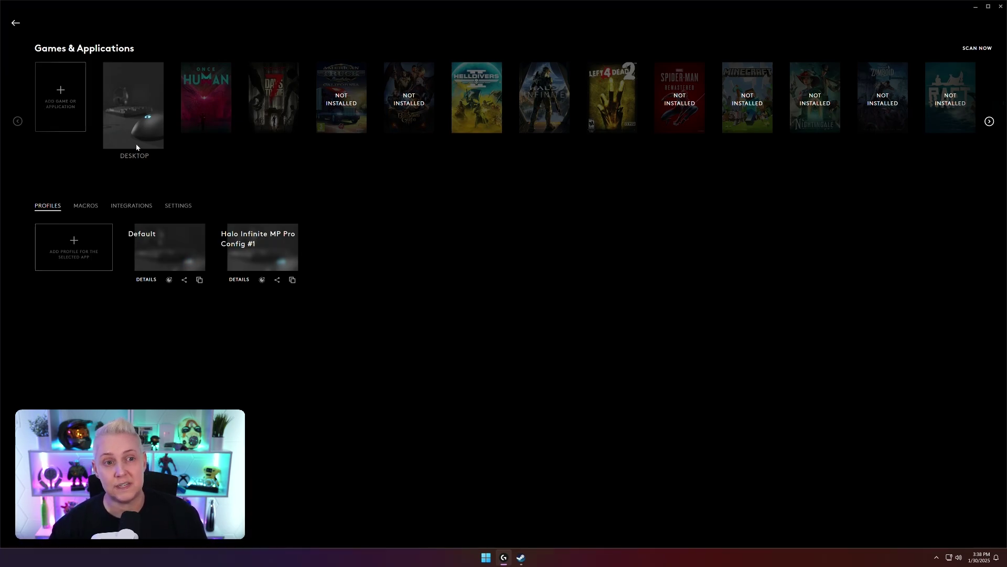
Activate the Once Human: Default profile and view its mouse DPI sensitivity settings.
{"action": "left_click", "coordinate": [213, 116]}
{"action": "left_click", "coordinate": [15, 23]}
{"action": "left_click", "coordinate": [896, 21]}
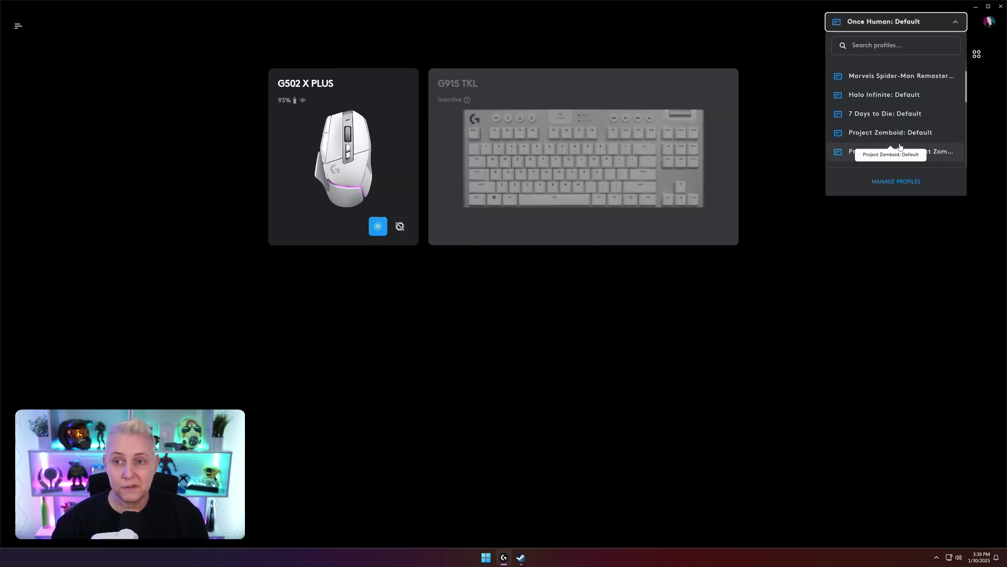
{"action": "scroll", "coordinate": [889, 117], "scroll_direction": "down", "scroll_amount": 3}
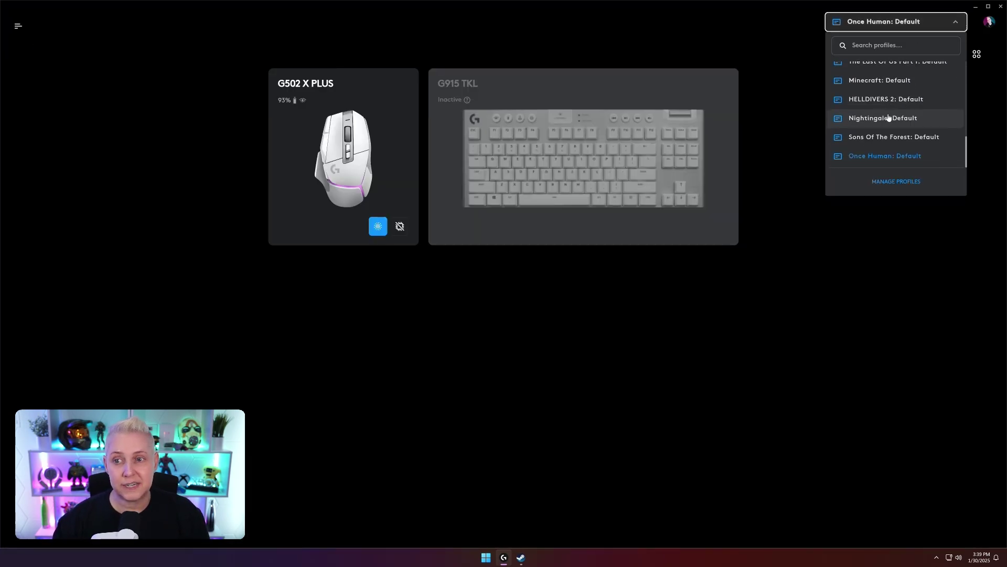
{"action": "left_click", "coordinate": [865, 156]}
{"action": "left_click", "coordinate": [378, 226]}
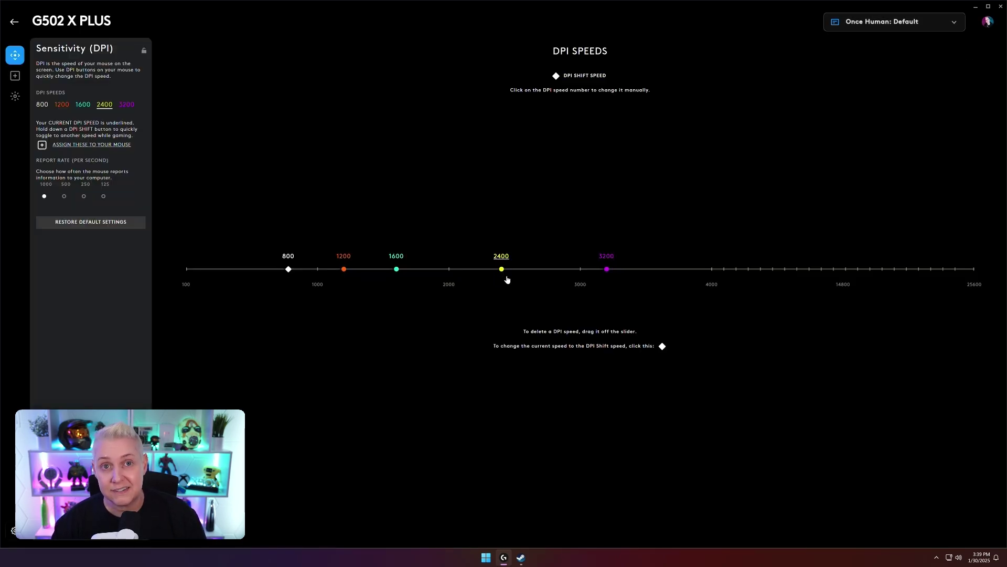
{"action": "left_click", "coordinate": [507, 272]}
Switch to Left 4 Dead 2: Default, then to Raft: Default with 1600 as current DPI.
{"action": "left_click", "coordinate": [894, 21]}
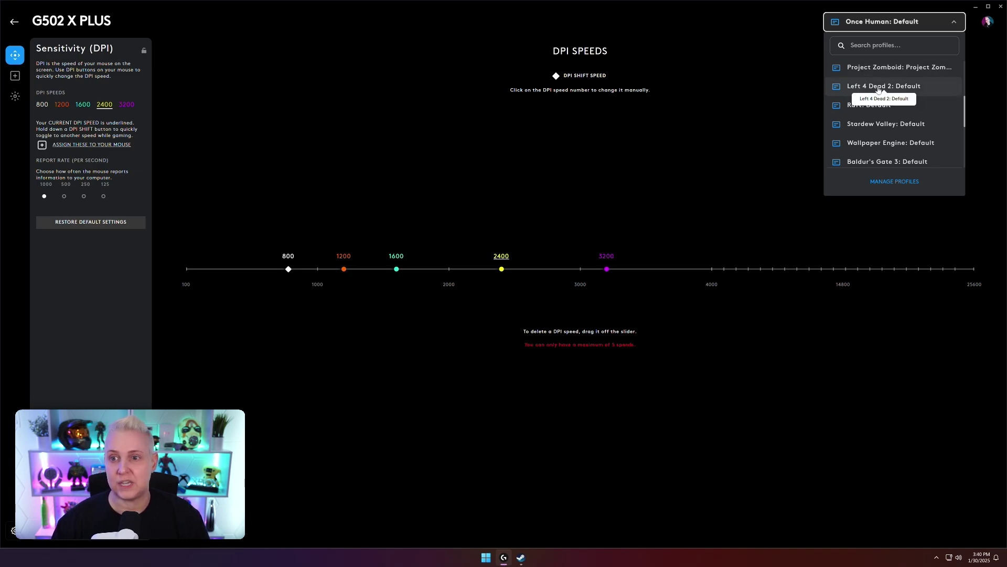
{"action": "left_click", "coordinate": [881, 87]}
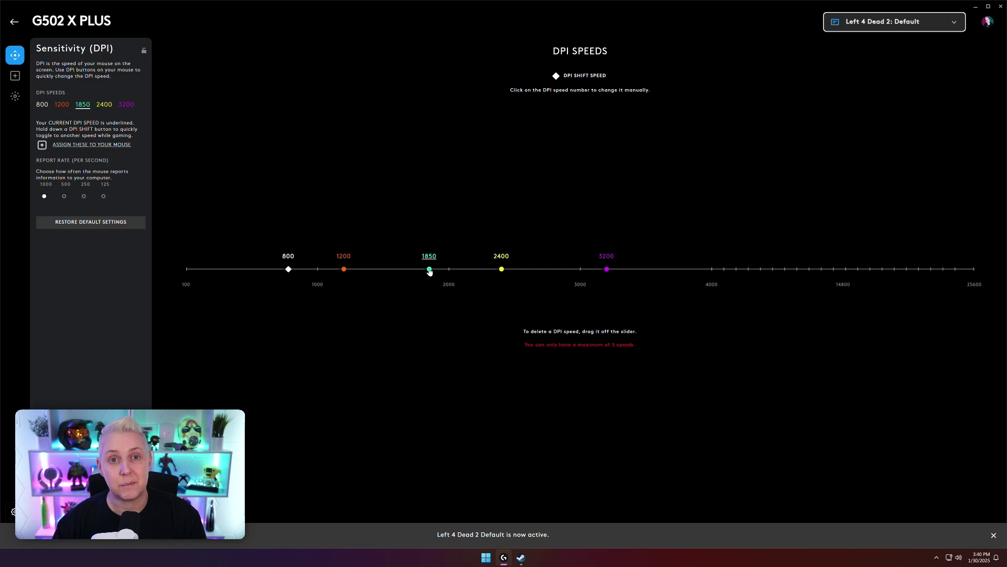
{"action": "left_click", "coordinate": [885, 28]}
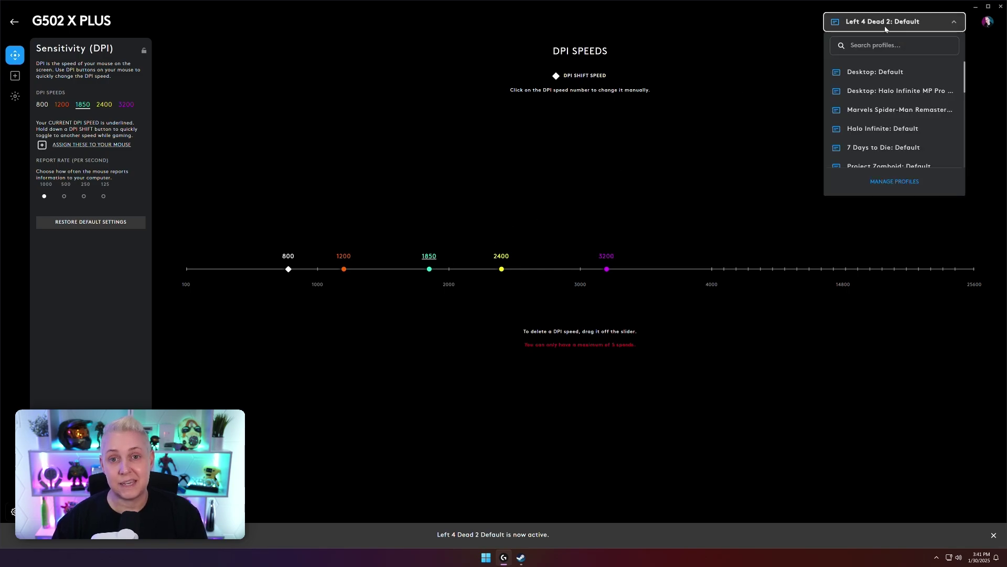
{"action": "scroll", "coordinate": [874, 99], "scroll_direction": "down", "scroll_amount": 2}
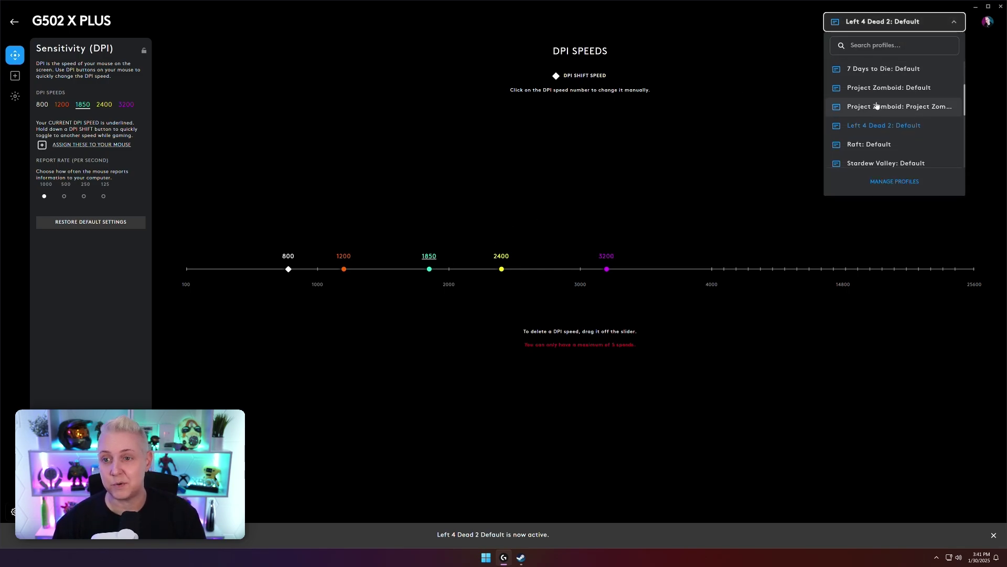
{"action": "scroll", "coordinate": [873, 110], "scroll_direction": "down", "scroll_amount": 1}
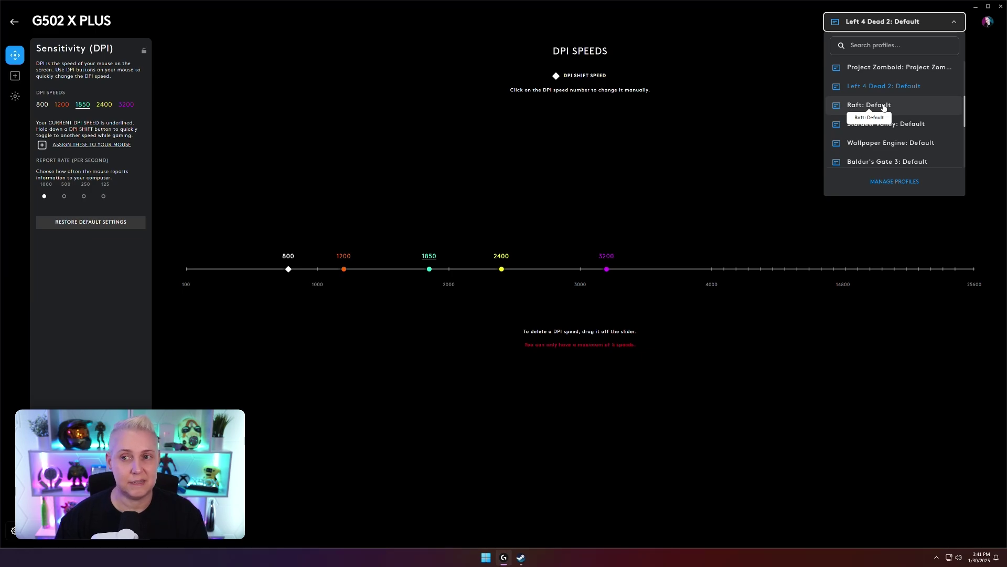
{"action": "left_click", "coordinate": [892, 107]}
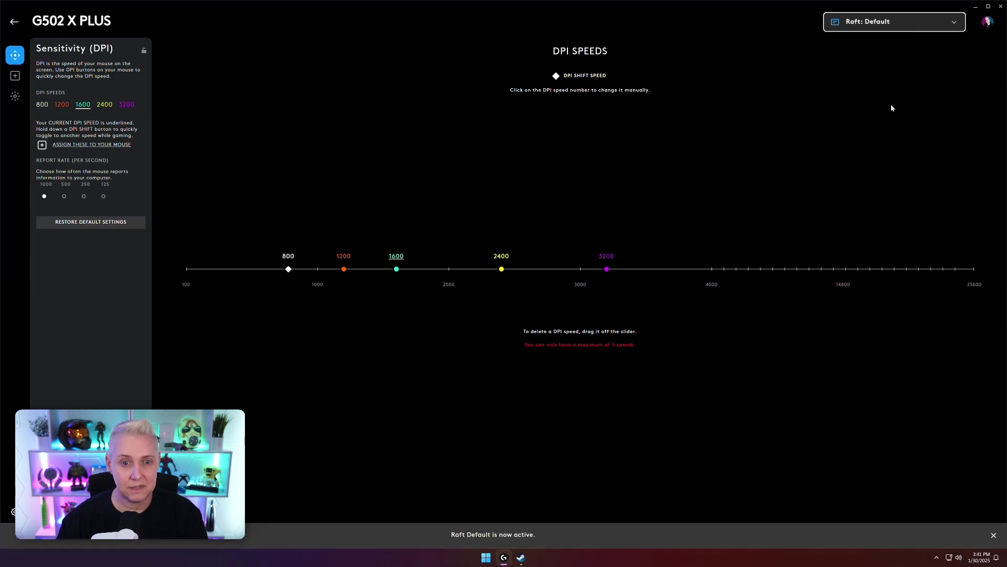